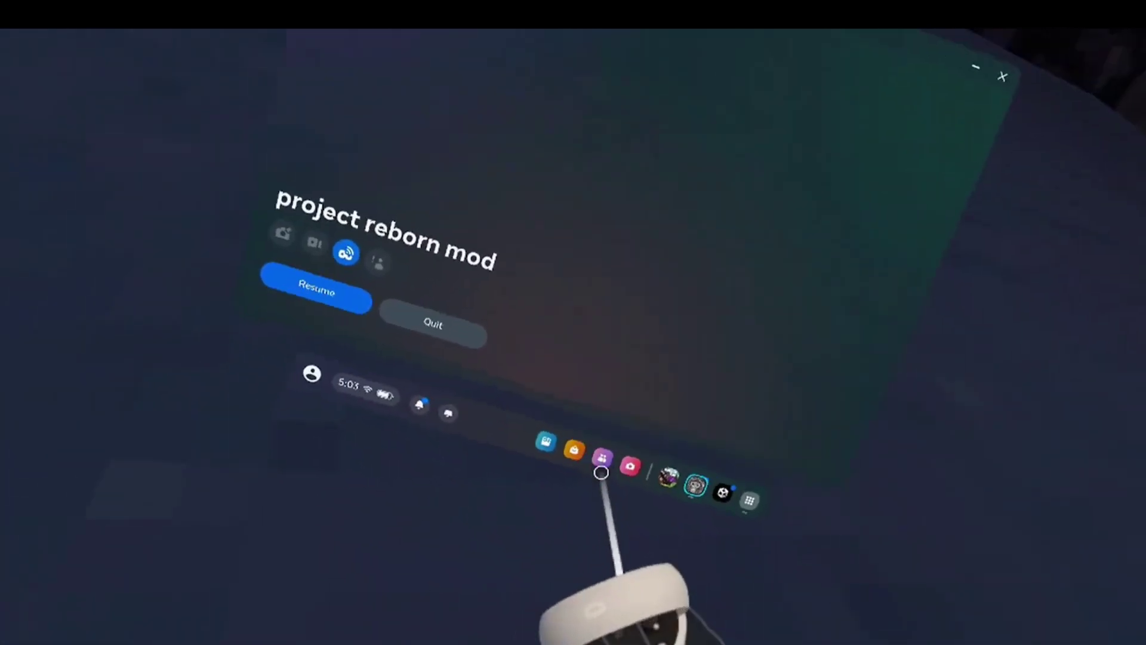
Open the People panel and bring up the chat history with a recent contact
left_click(600, 471)
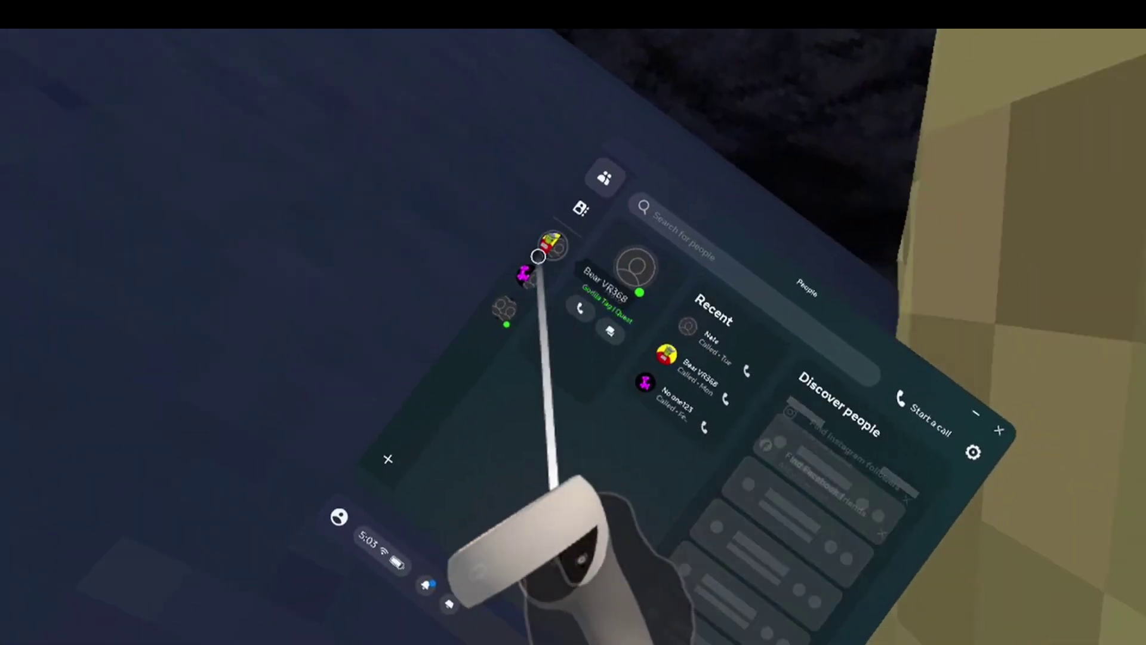
left_click(541, 252)
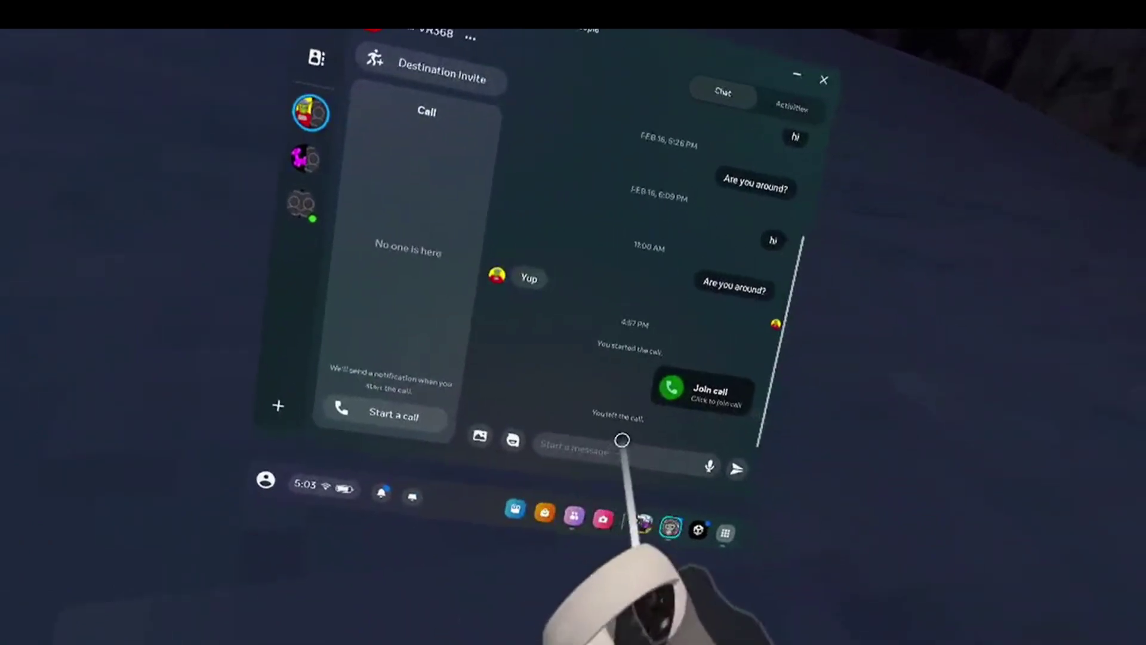